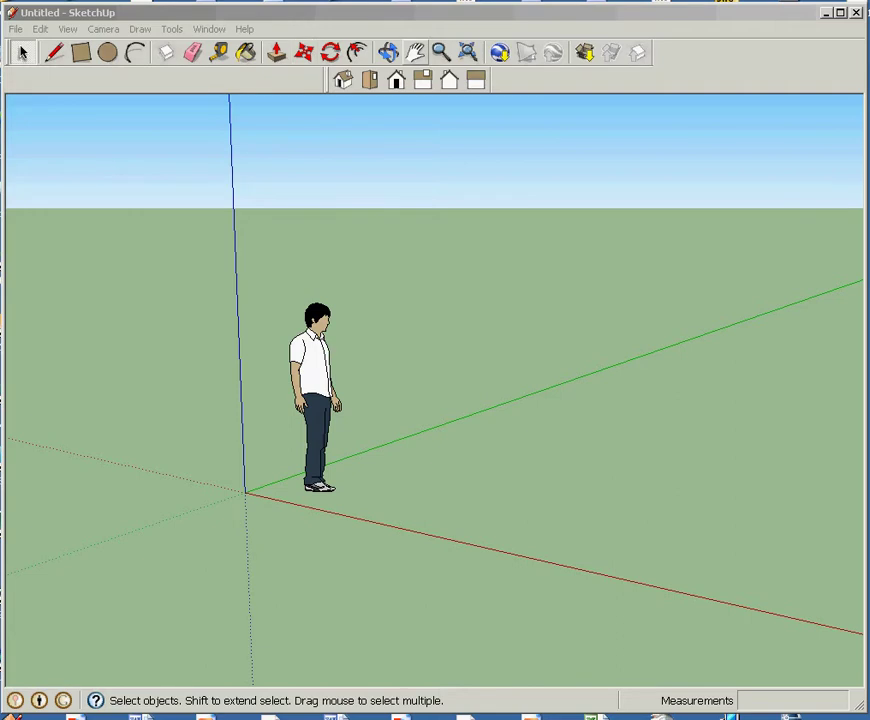
- Explore the empty scene around the human figure by panning, orbiting and zooming out
left_click(415, 52)
left_click_drag(540, 400, 365, 445)
left_click_drag(254, 435, 303, 417)
left_click(388, 52)
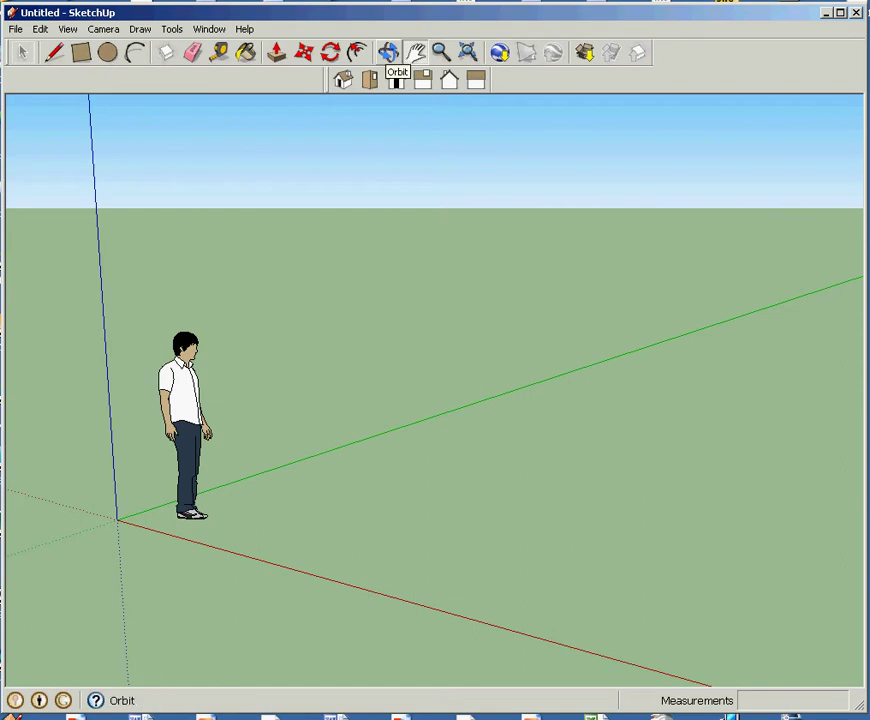
left_click(388, 52)
left_click_drag(480, 320, 45, 395)
left_click(468, 52)
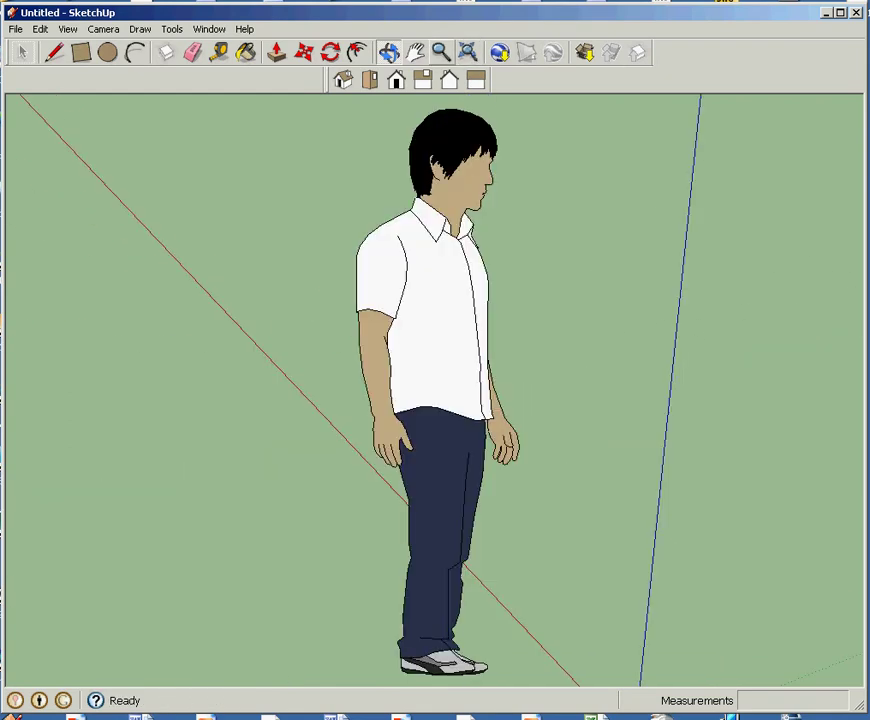
left_click(441, 52)
left_click_drag(436, 290, 436, 598)
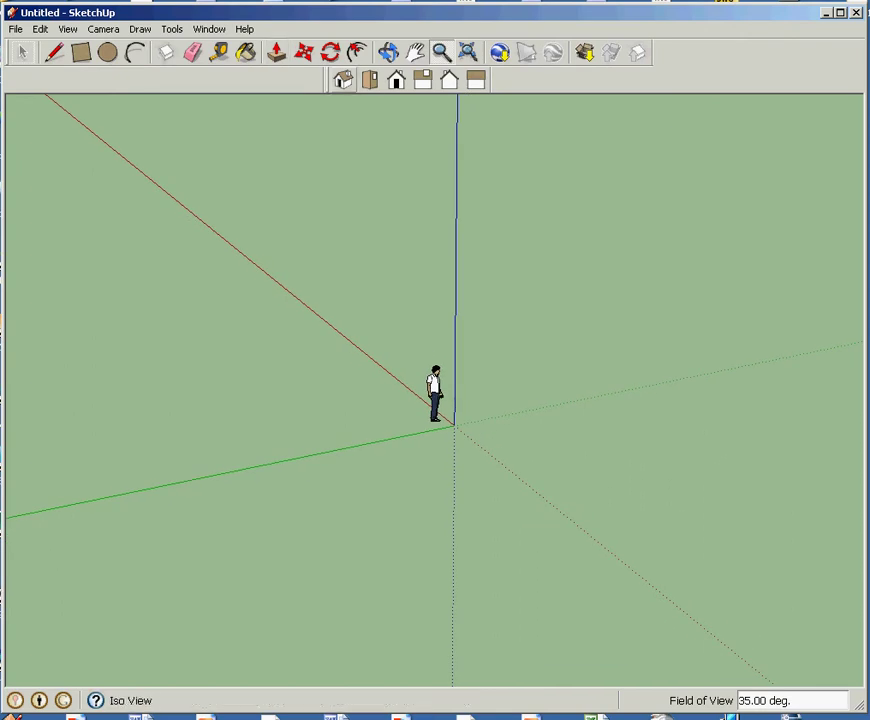
- View the scene from the Iso, Top, Front, Right, Back and Left standard views, returning to Iso
left_click(343, 79)
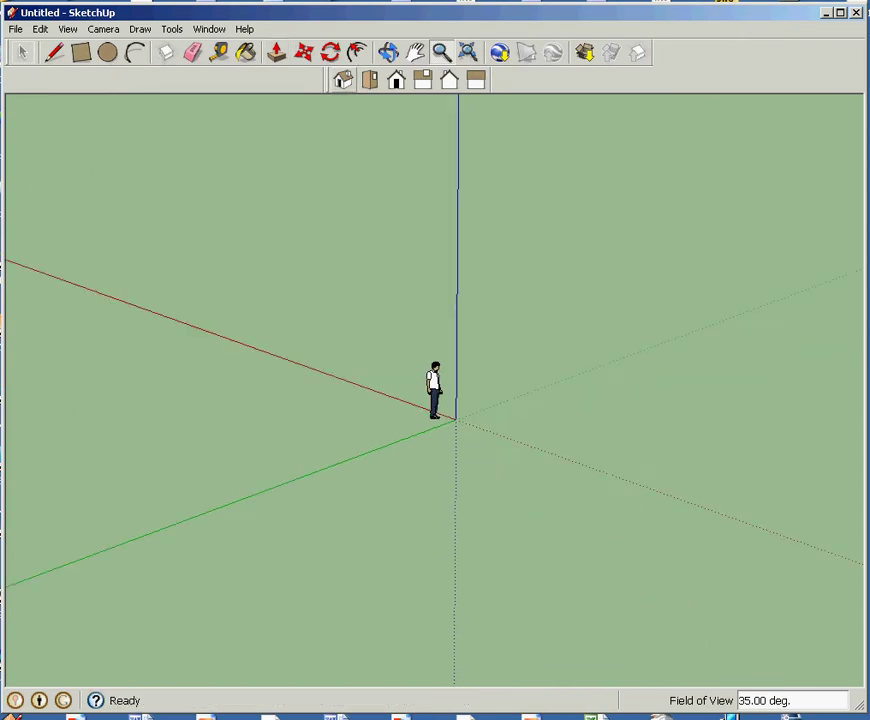
left_click(396, 79)
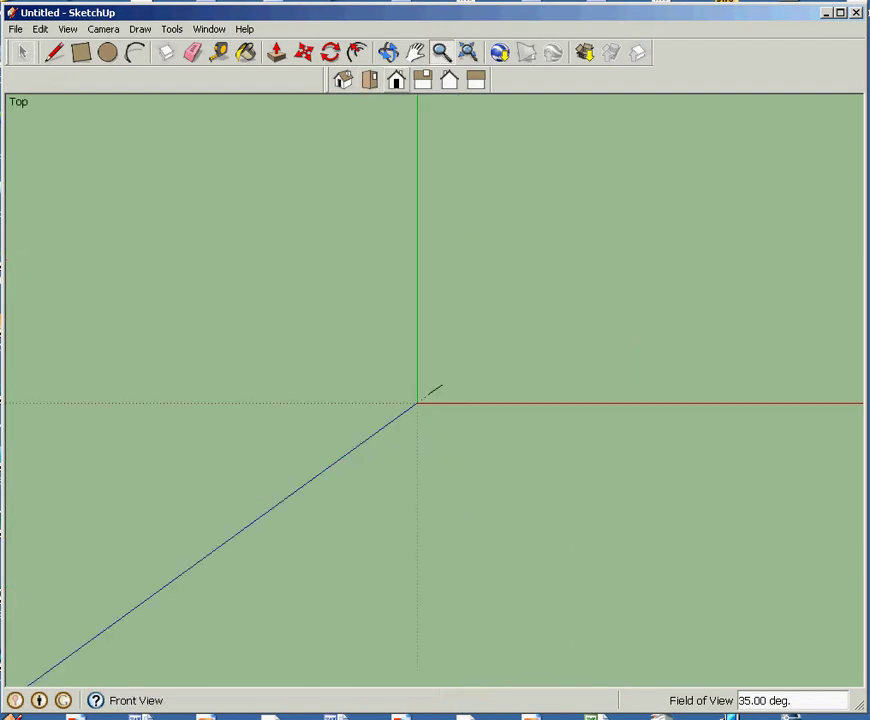
left_click(422, 79)
left_click(422, 79)
left_click(449, 79)
left_click(475, 79)
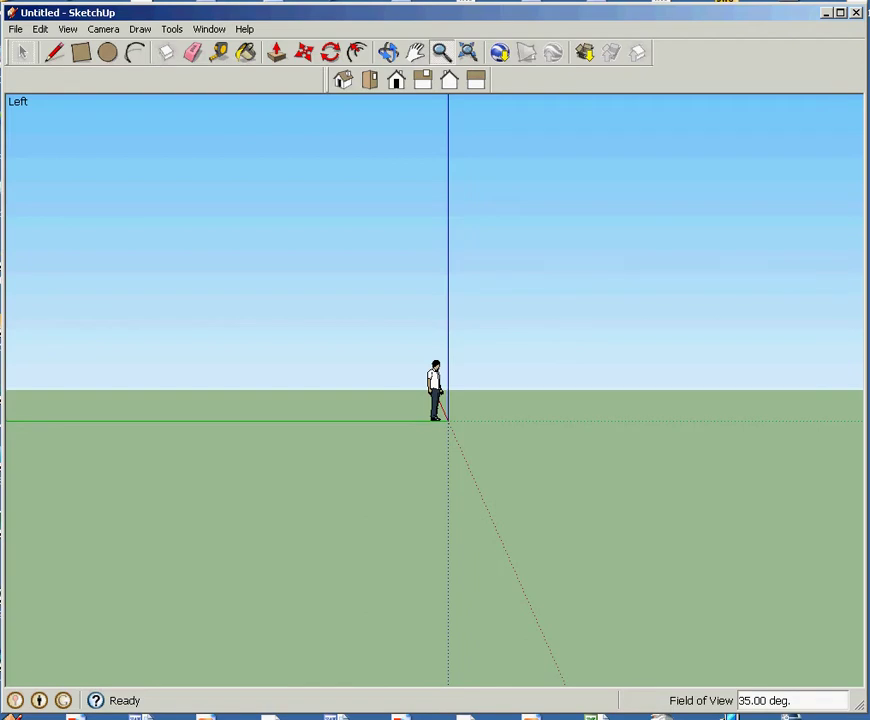
left_click(343, 79)
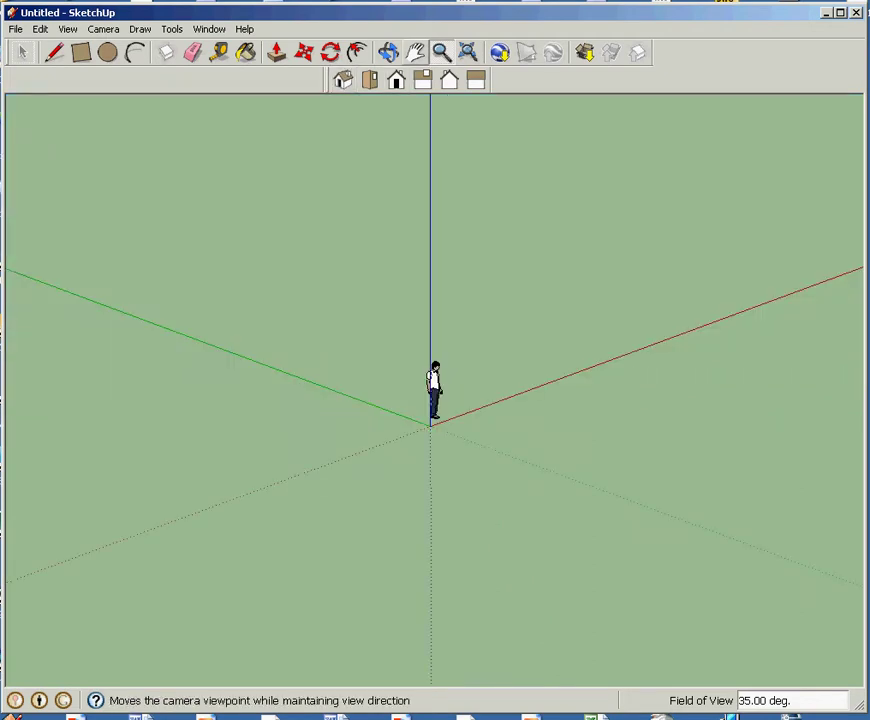
- Draw a ground rectangle about 49' by 53' 5" between the red and green axes, with one corner at the origin
left_click(416, 53)
mouse_move(440, 320)
left_mouse_down()
mouse_move(275, 269)
mouse_move(210, 274)
left_mouse_up()
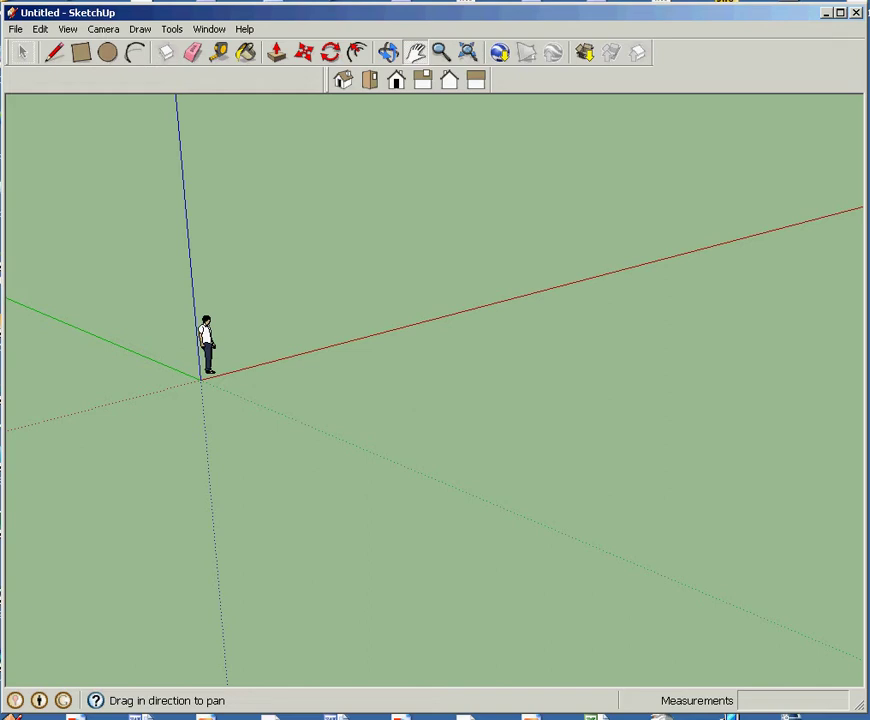
key("r")
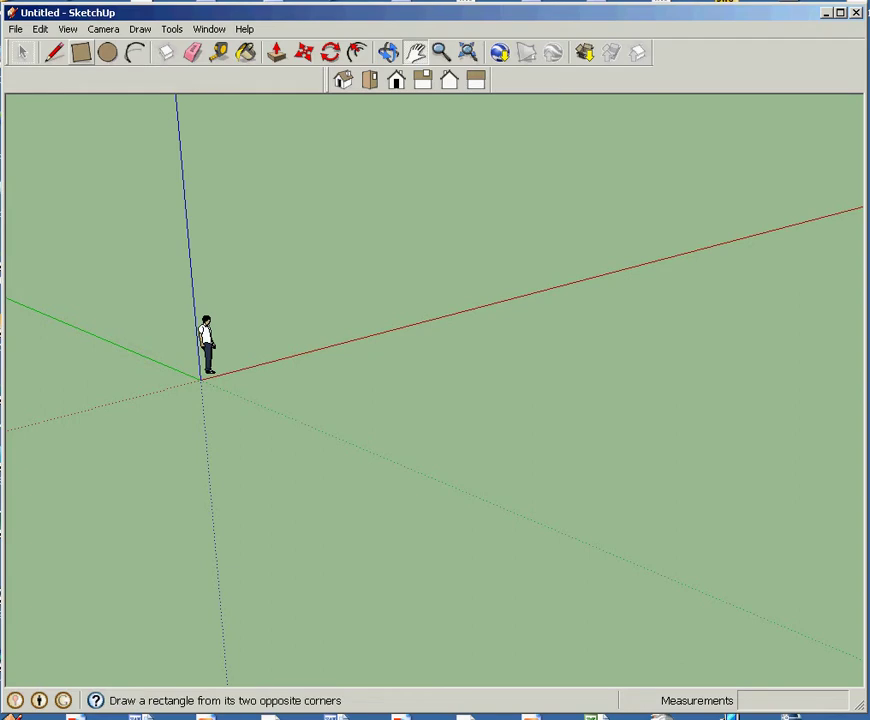
left_click(81, 52)
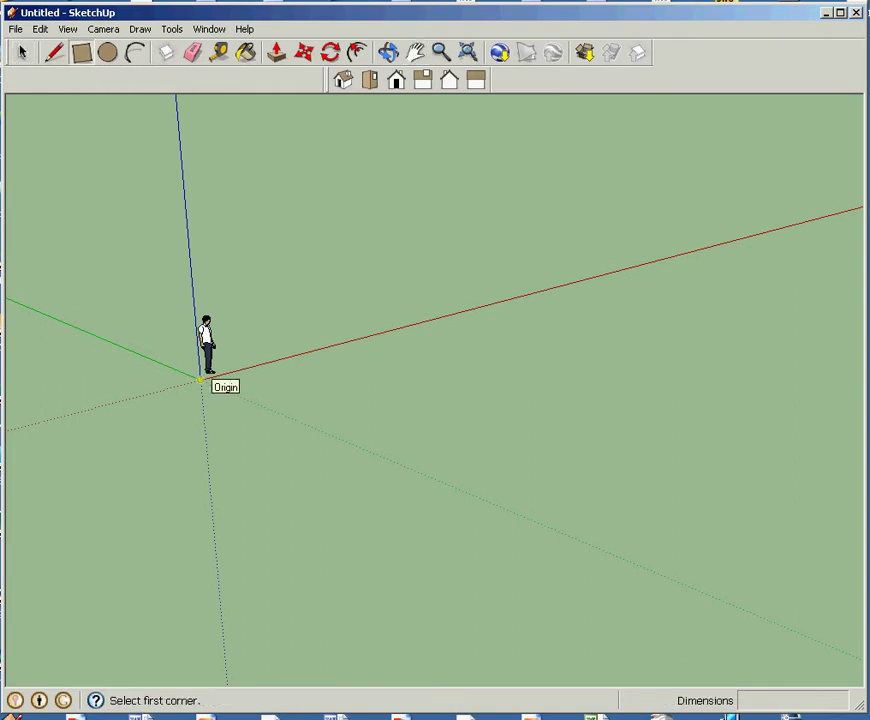
left_click(201, 379)
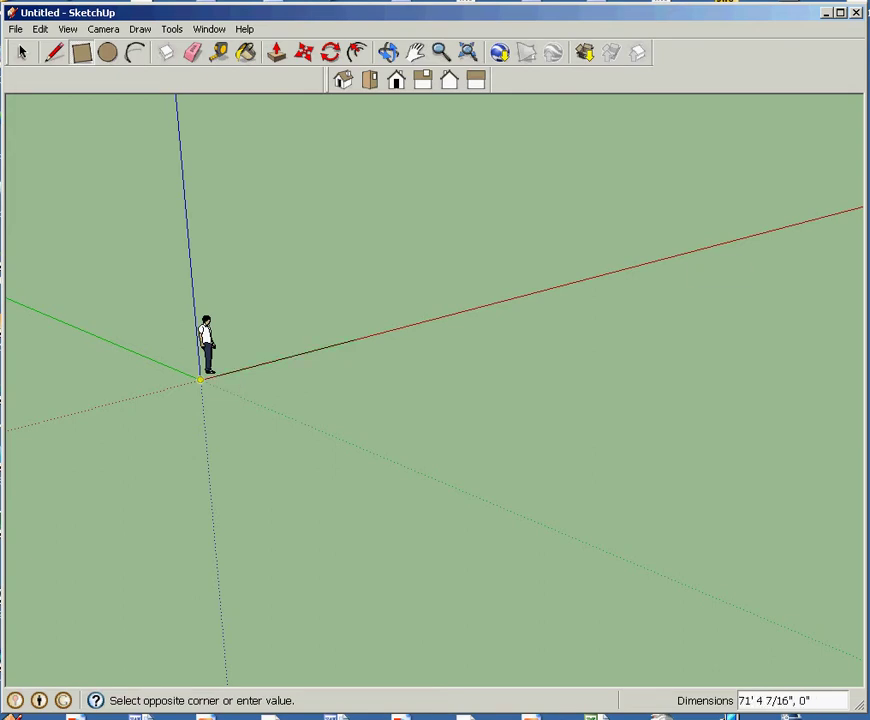
key("Escape")
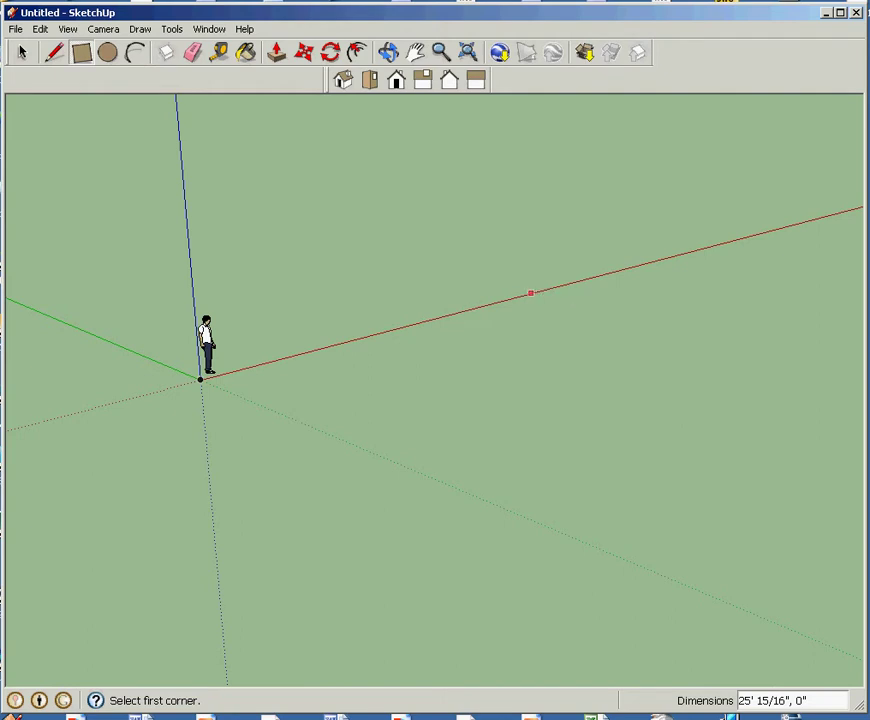
left_click(531, 293)
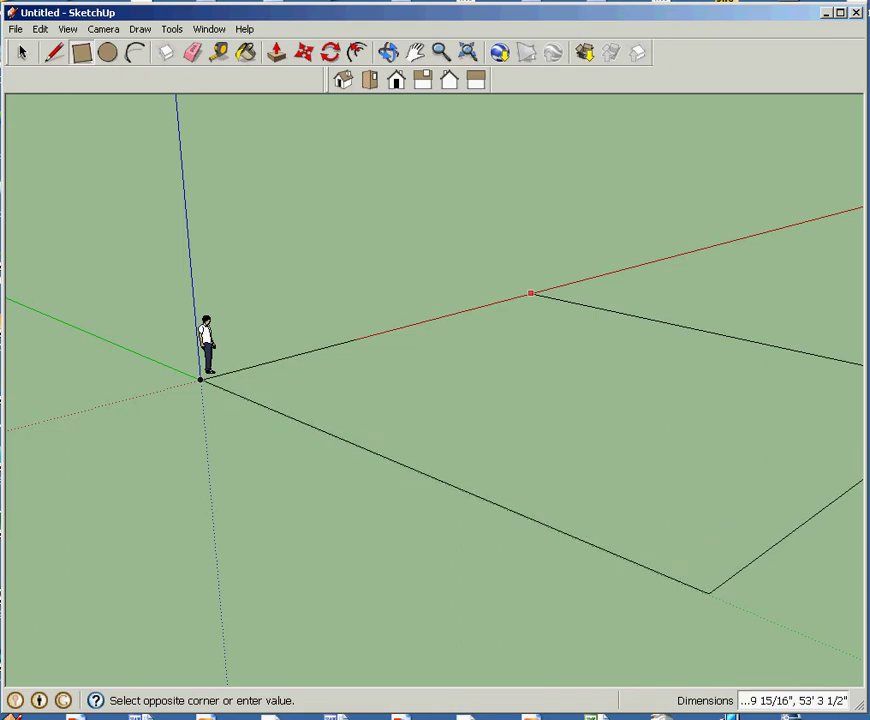
left_click(710, 593)
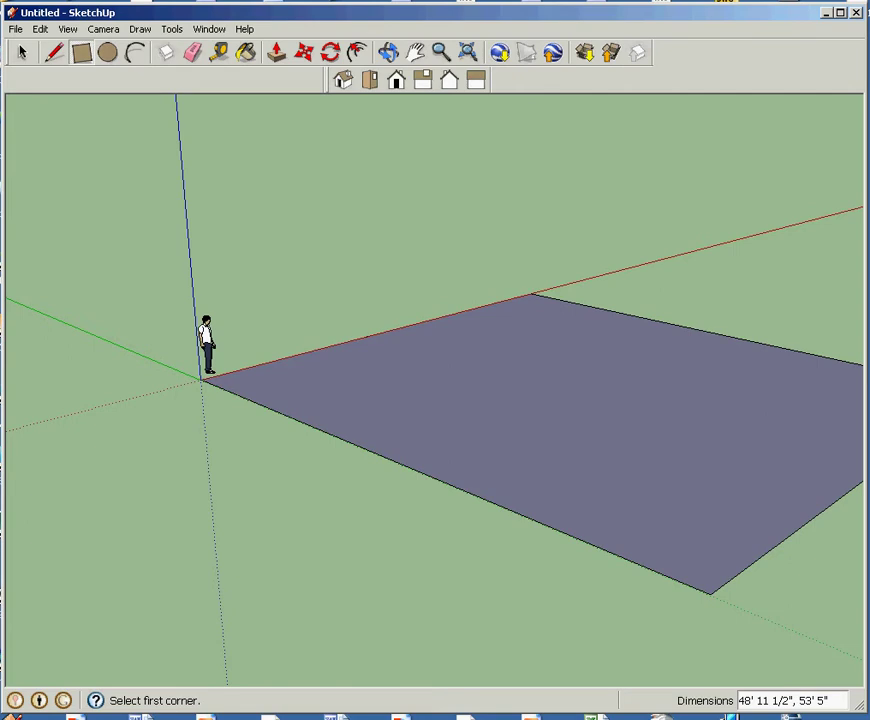
- Push/Pull the ground rectangle upward about 15' to form a box
left_click(389, 52)
left_click_drag(520, 400, 350, 445)
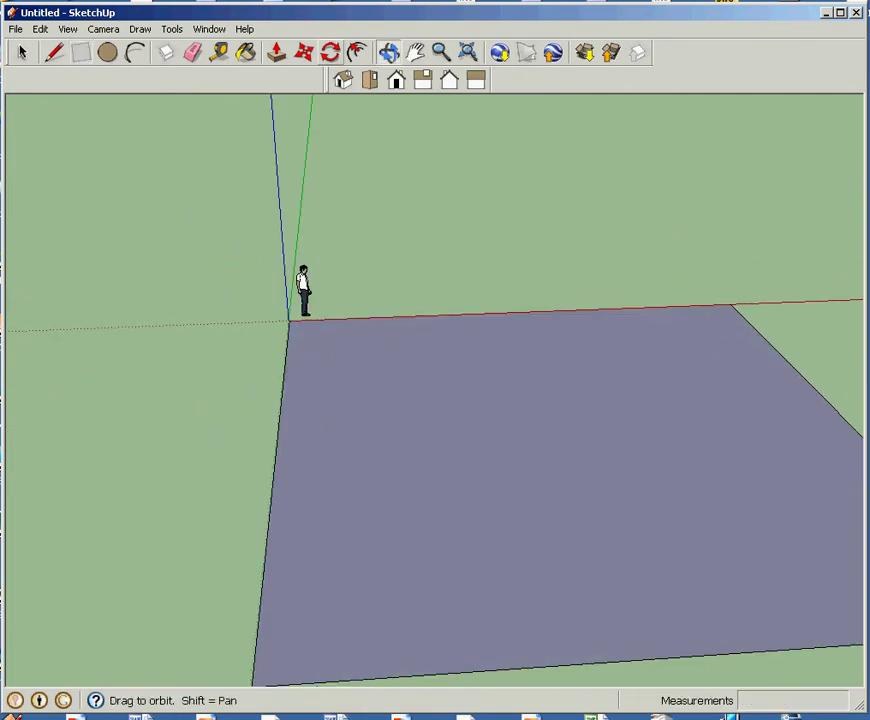
left_click(304, 52)
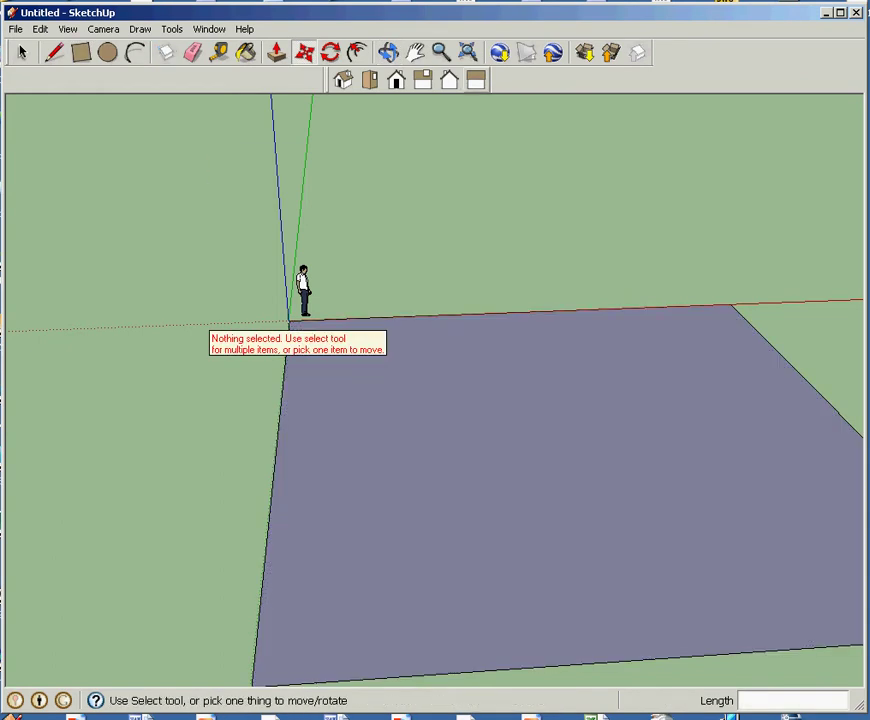
key("shift+z")
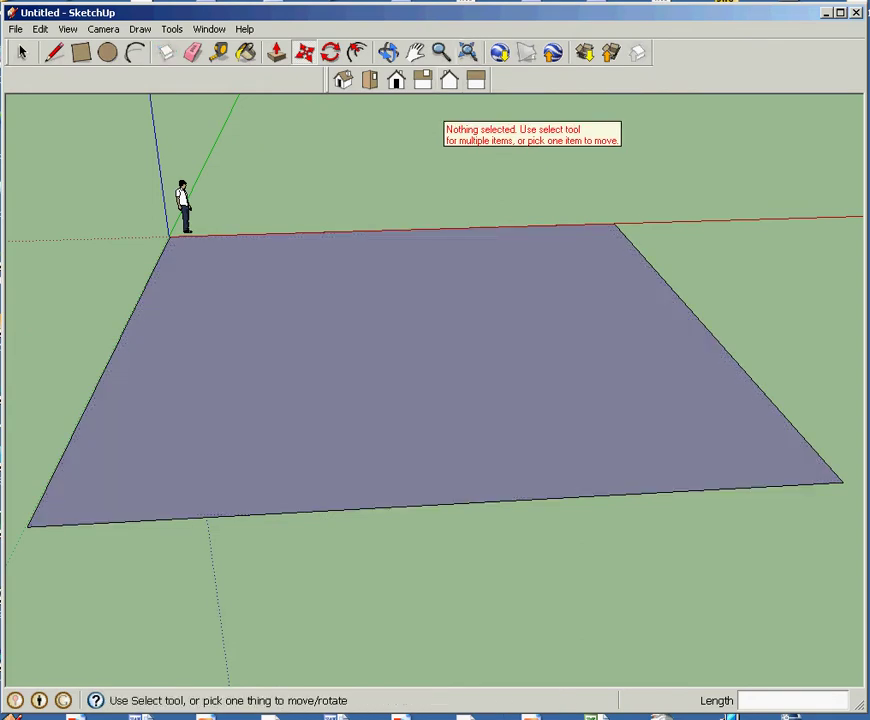
left_click(441, 52)
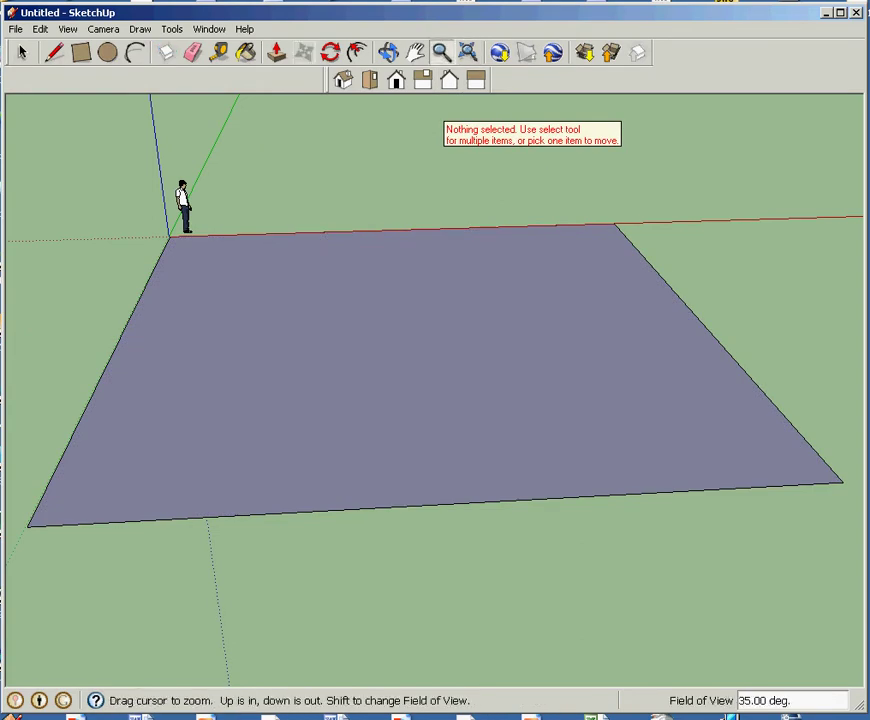
left_click_drag(450, 260, 450, 402)
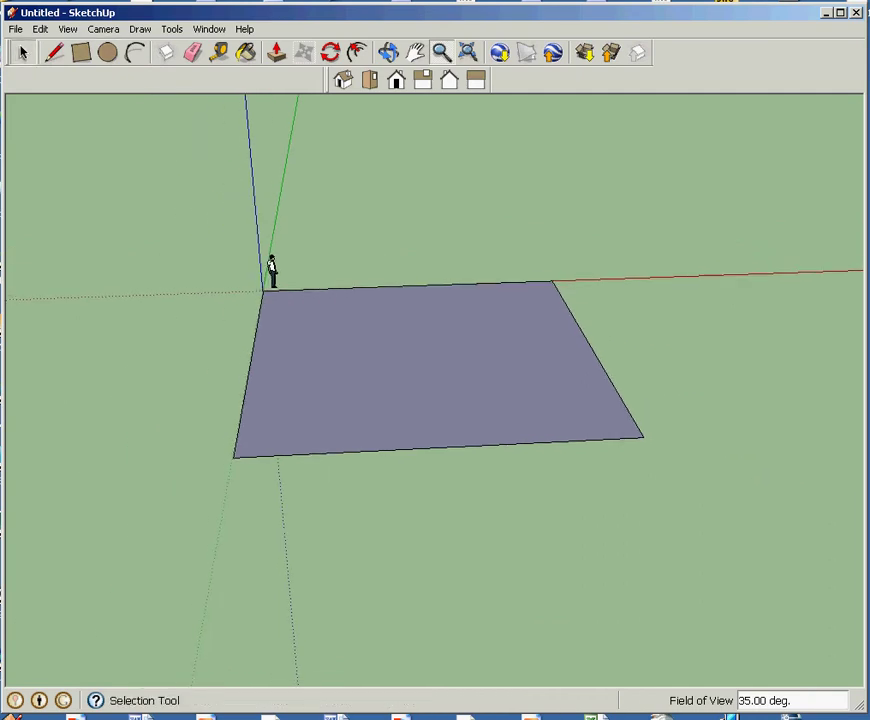
left_click(22, 52)
left_click(430, 370)
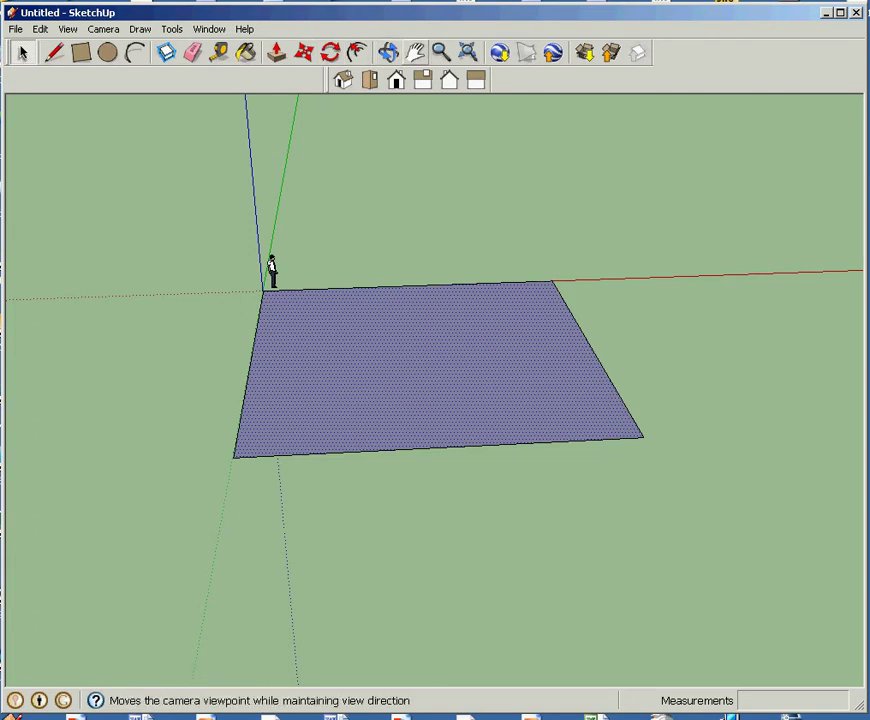
left_click(389, 52)
left_click_drag(340, 420, 615, 310)
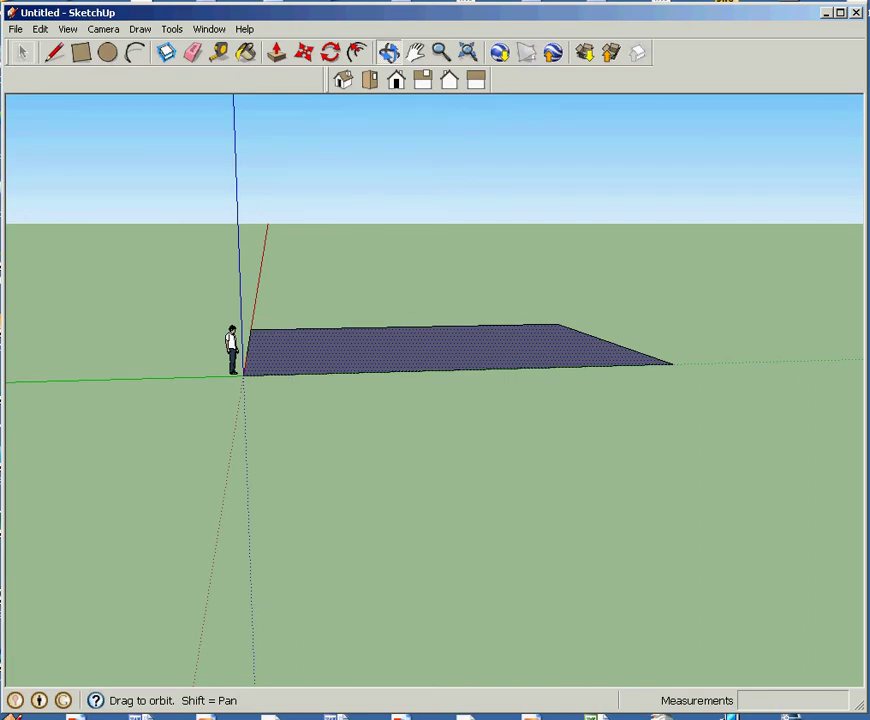
left_click(276, 52)
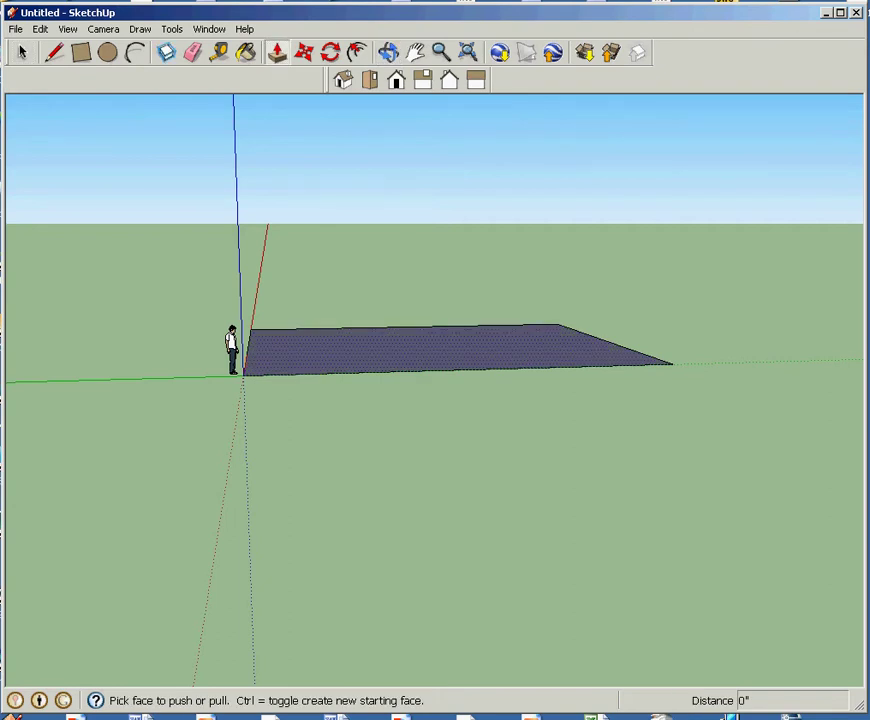
left_click_drag(450, 347, 450, 245)
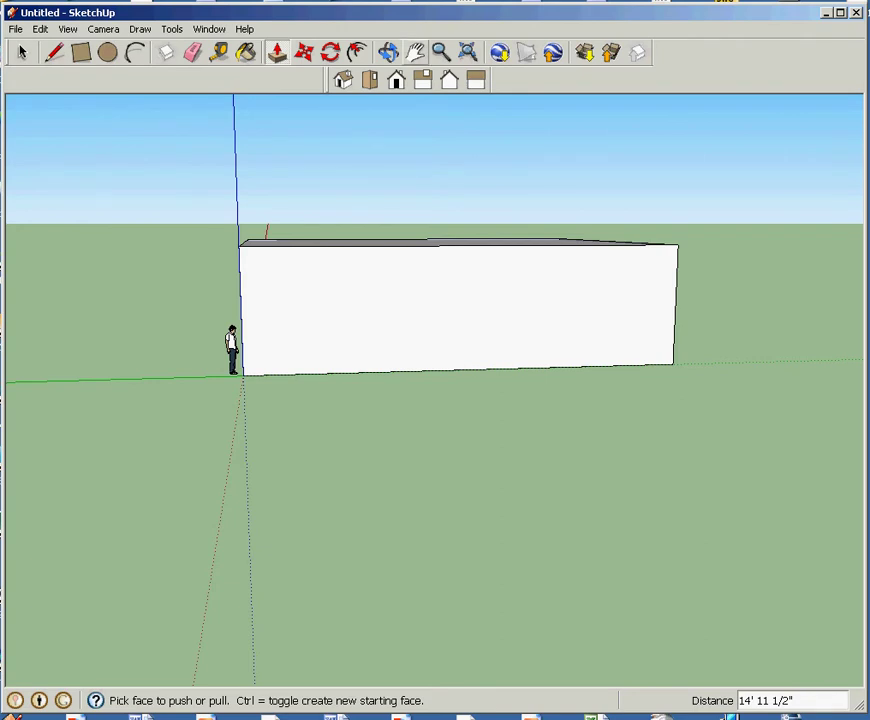
- Delete the box's top face to open up the interior
left_click(389, 52)
left_click_drag(430, 300, 250, 460)
key("space")
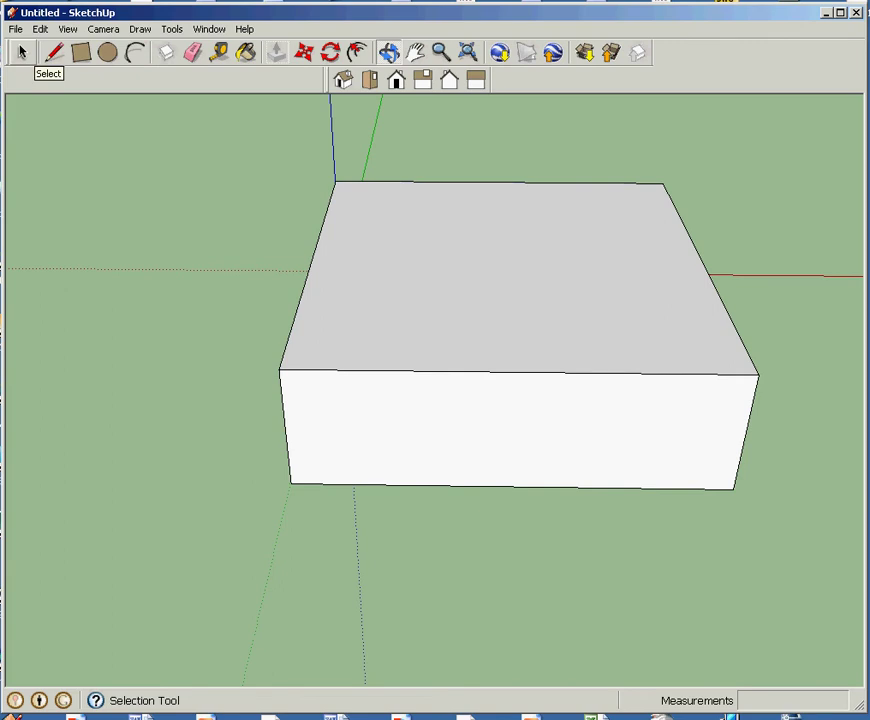
left_click(22, 52)
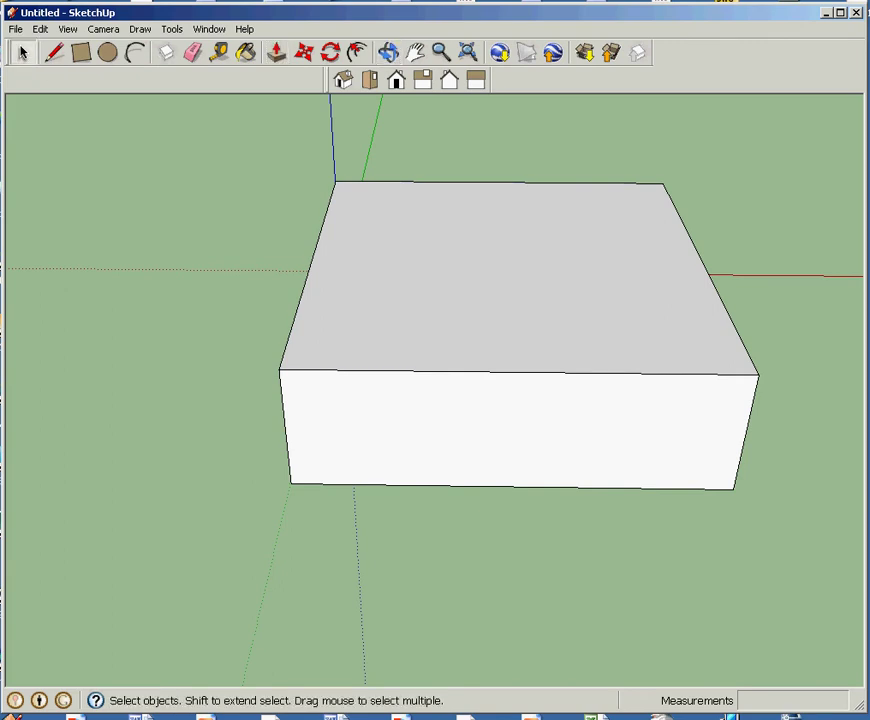
left_click(520, 280)
key("Delete")
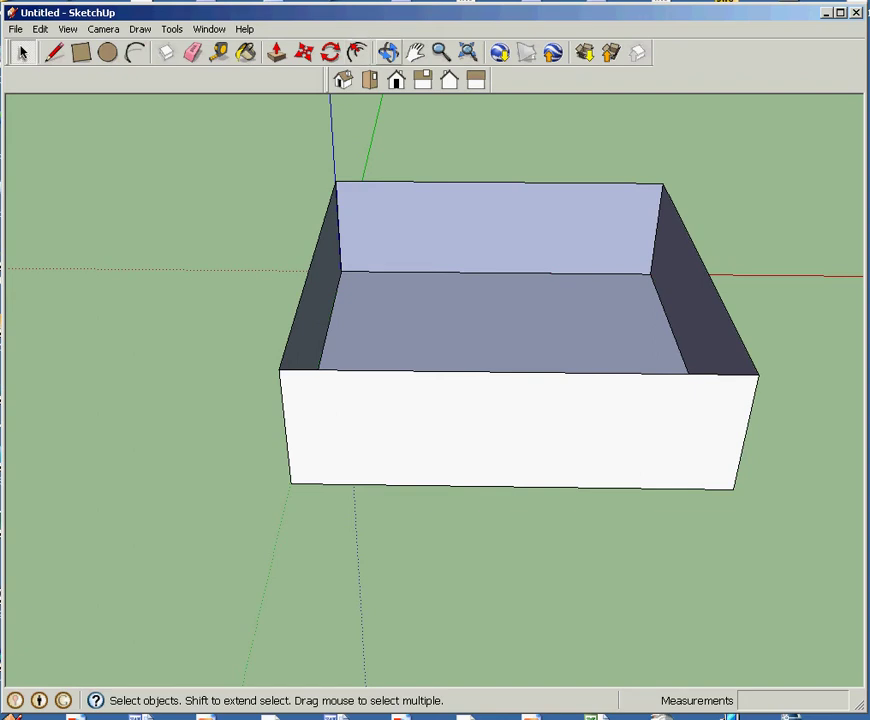
- Draw a narrow rectangle about 2' 2" by 24' 3" on the floor, extending inward from the middle of the back wall
left_click(388, 52)
left_click_drag(500, 380, 458, 389)
left_click_drag(472, 258, 468, 250)
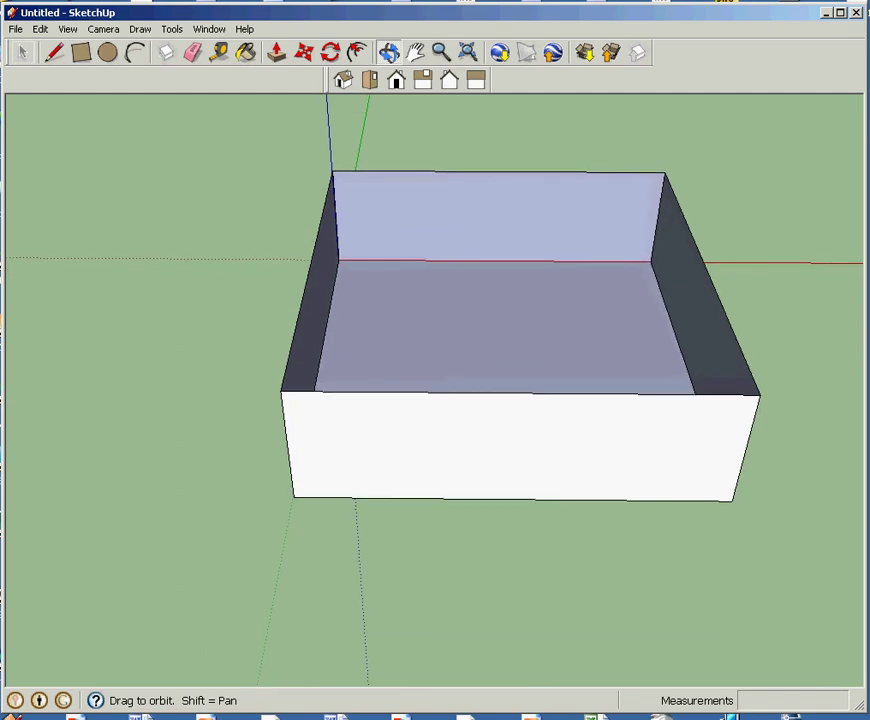
left_click(81, 52)
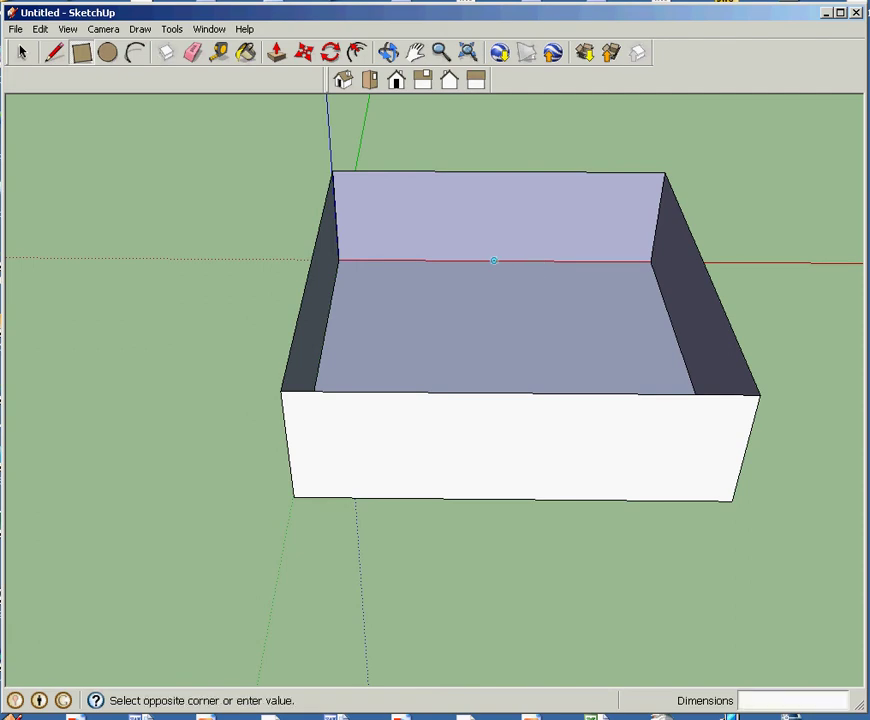
key("Escape")
left_click(508, 260)
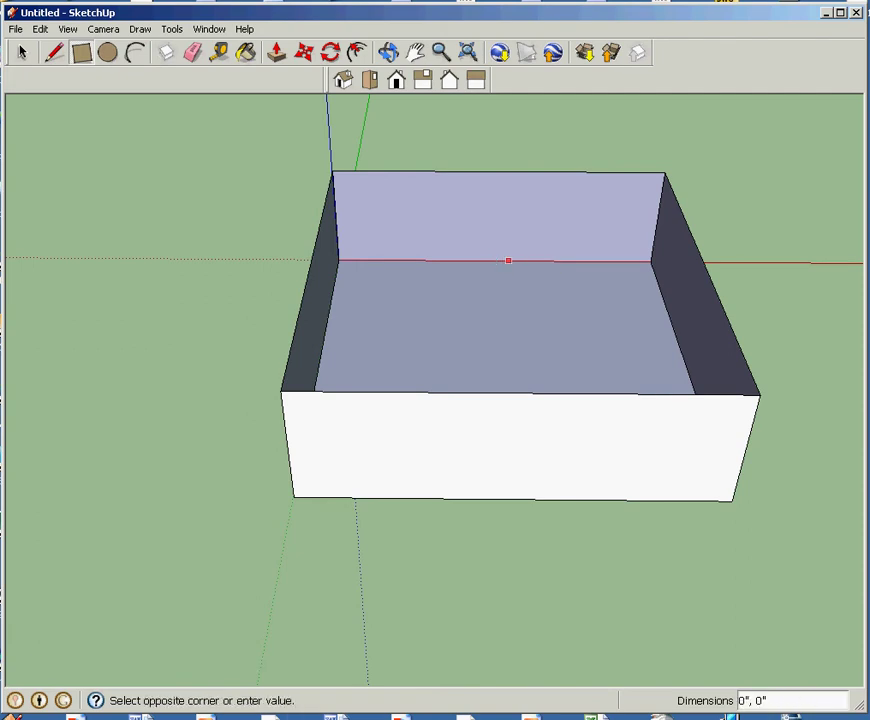
left_click(500, 349)
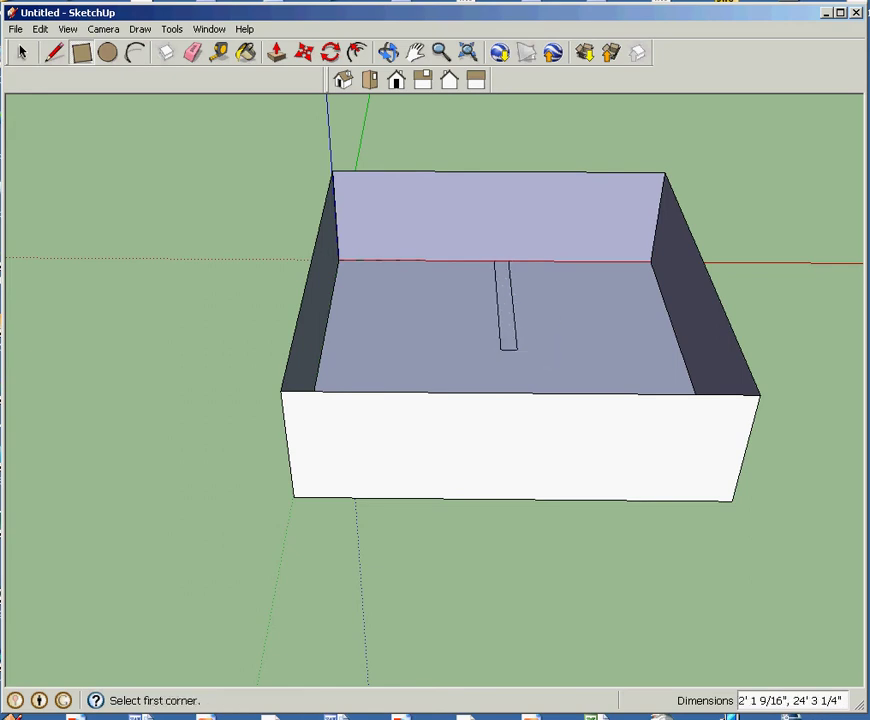
- Push/Pull the narrow rectangle on the floor upward 5' to form a low partition wall
left_click(389, 52)
left_click_drag(385, 300, 376, 490)
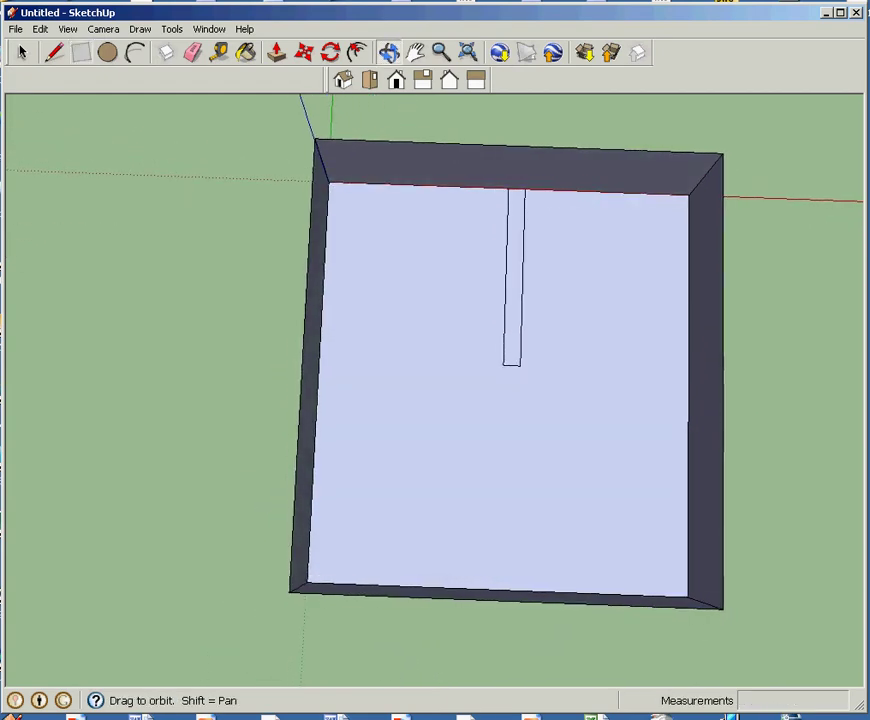
key("space")
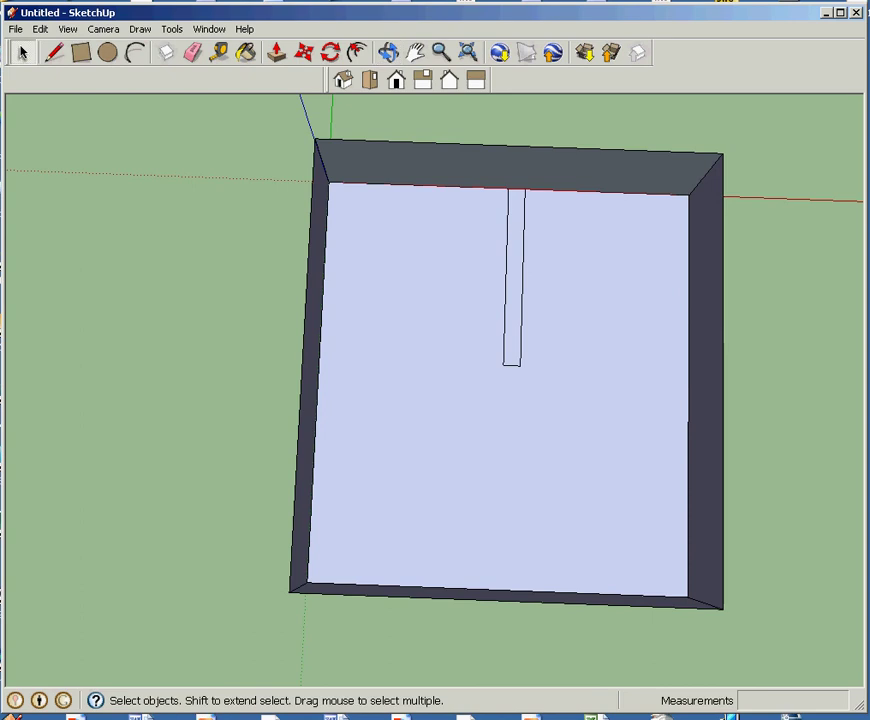
left_click(514, 290)
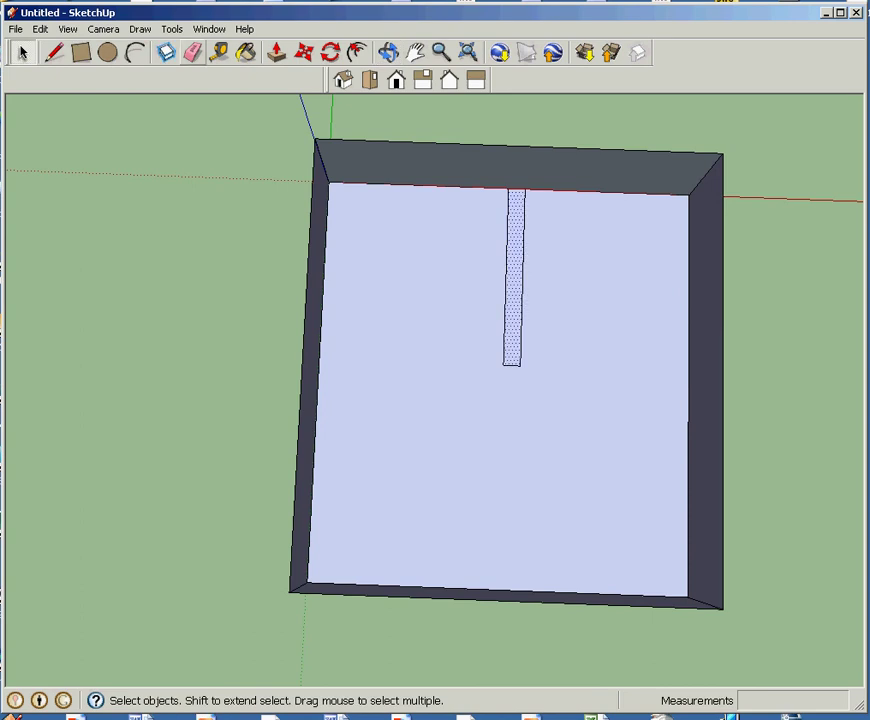
left_click(277, 53)
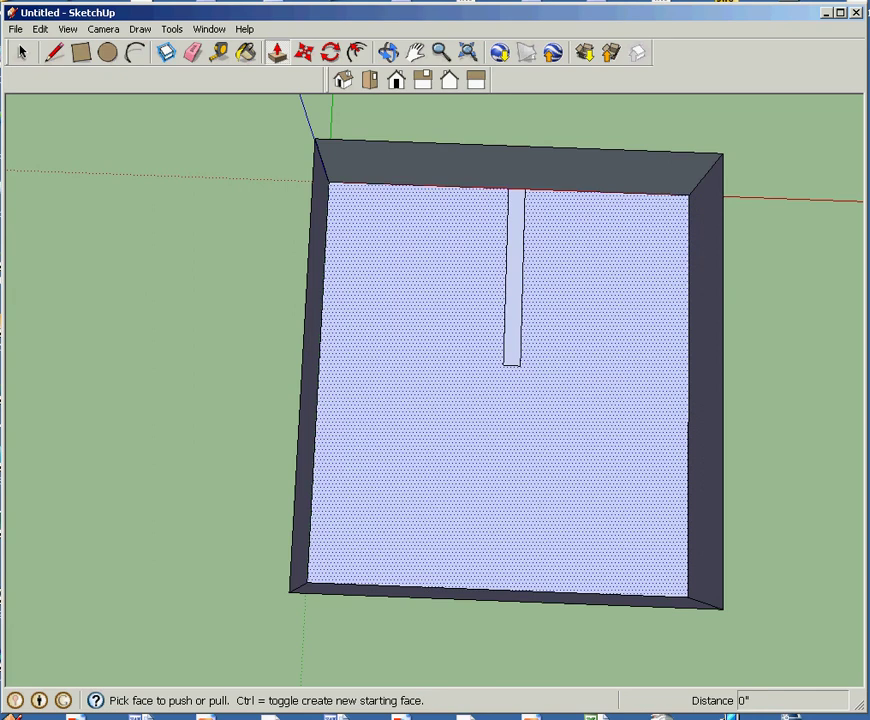
left_click(514, 290)
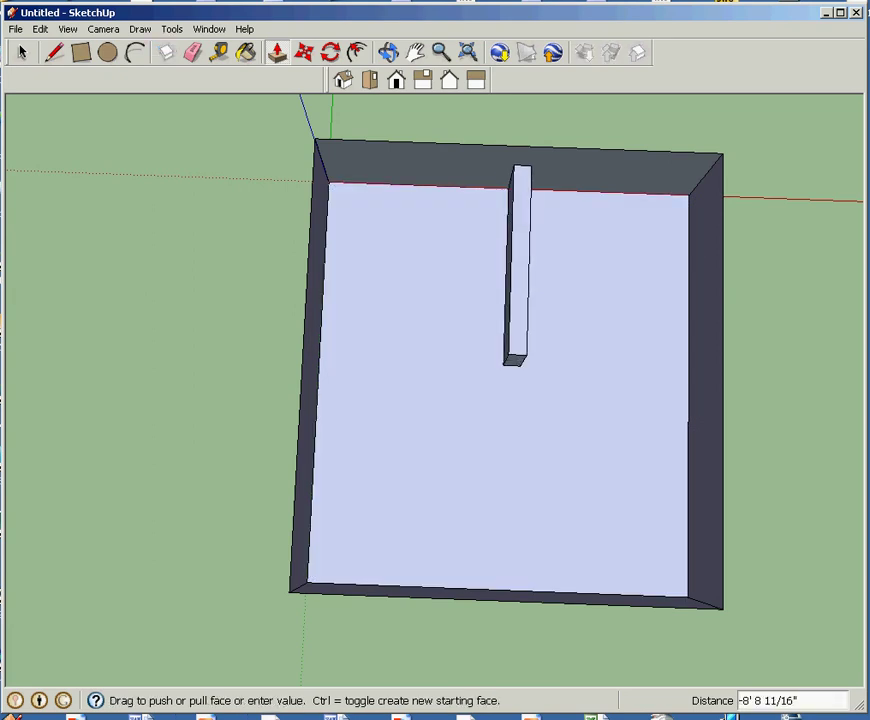
type("5'")
key("Return")
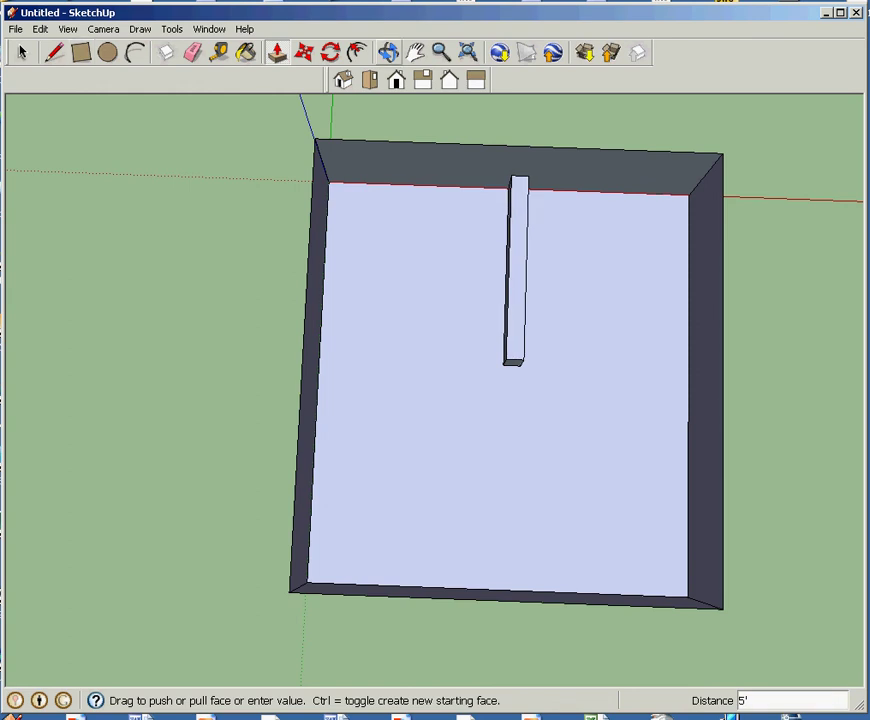
- Draw a narrow rectangle about 48' 11" long across the full floor width, just beyond the free end of the low partition
left_click(388, 52)
left_click_drag(400, 470, 532, 255)
left_click_drag(250, 450, 170, 502)
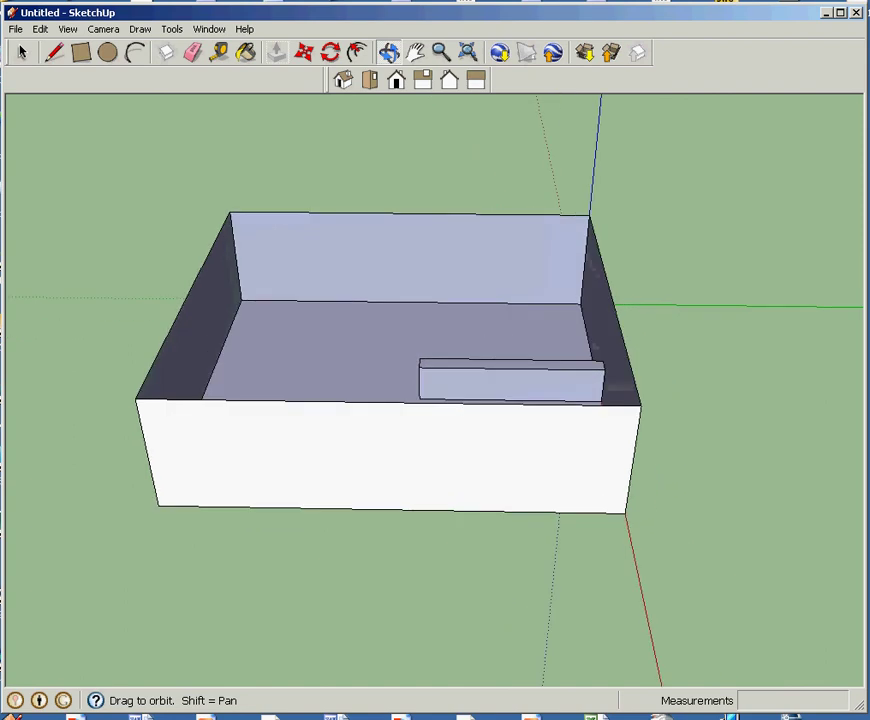
left_click_drag(325, 500, 470, 490)
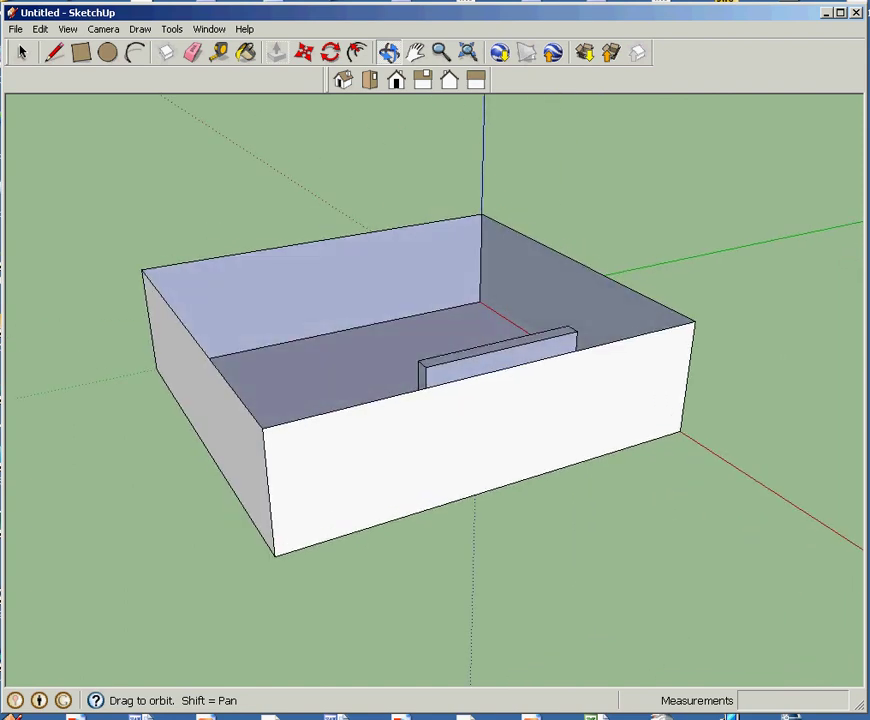
left_click_drag(280, 505, 435, 512)
left_click_drag(50, 430, 70, 250)
key("r")
left_click(260, 334)
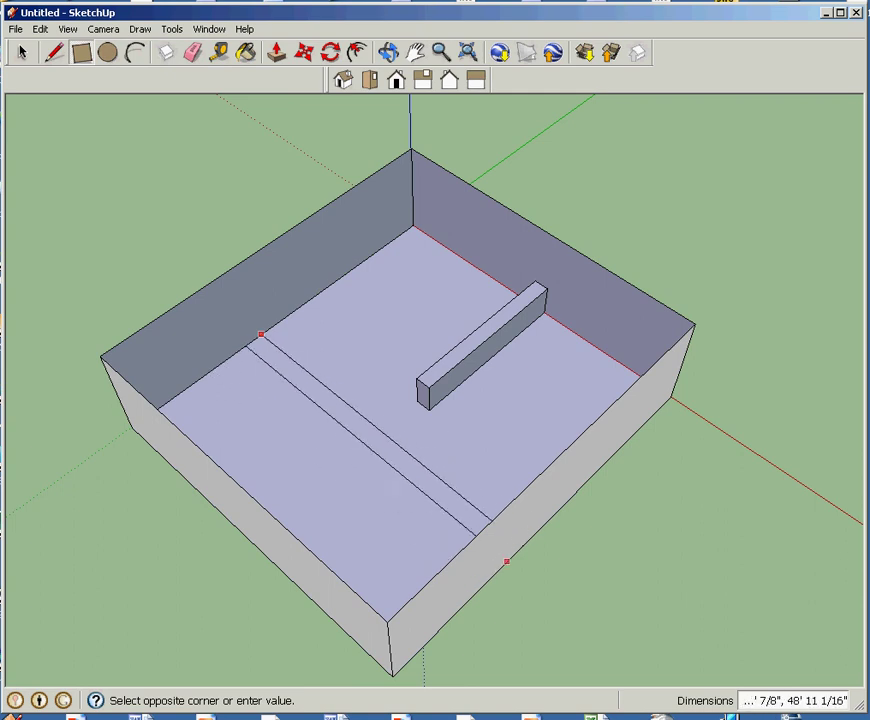
left_click(512, 556)
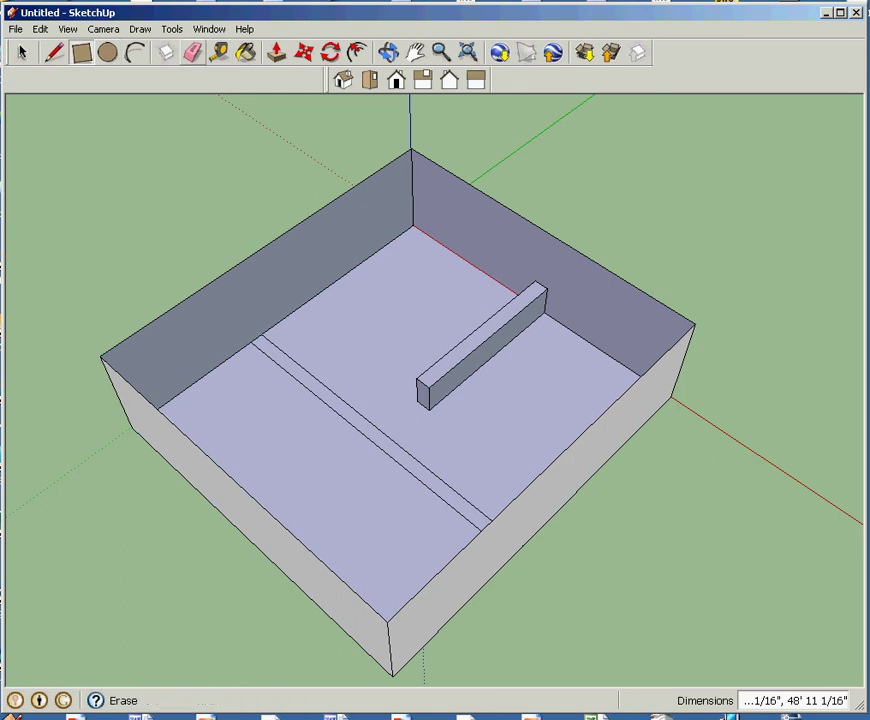
- Push/Pull the long floor strip upward about 14' 11 1/2", level with the tops of the outer walls
left_click(22, 52)
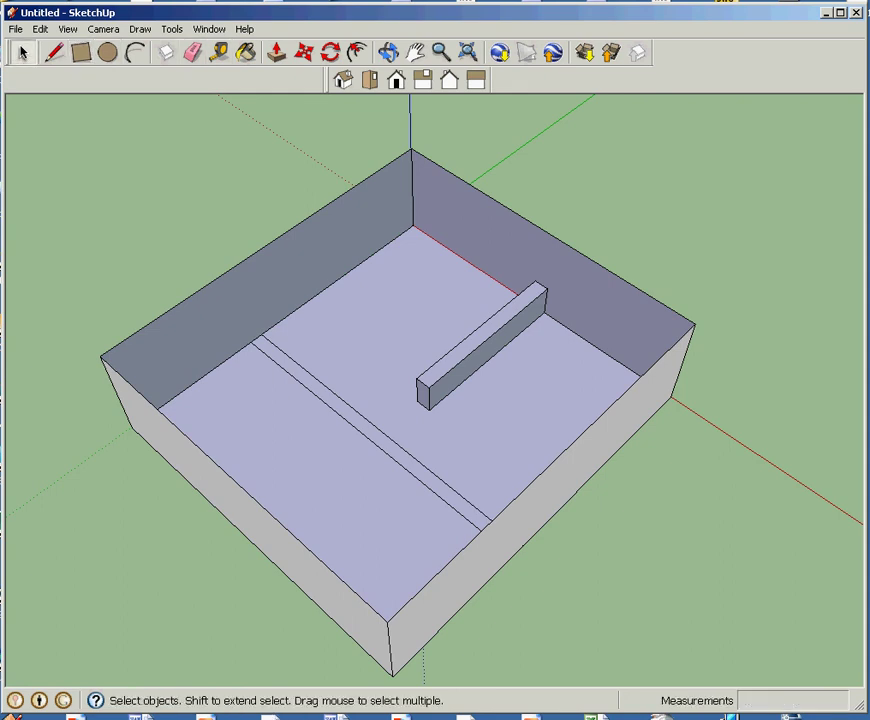
left_click(377, 428)
left_click(372, 433)
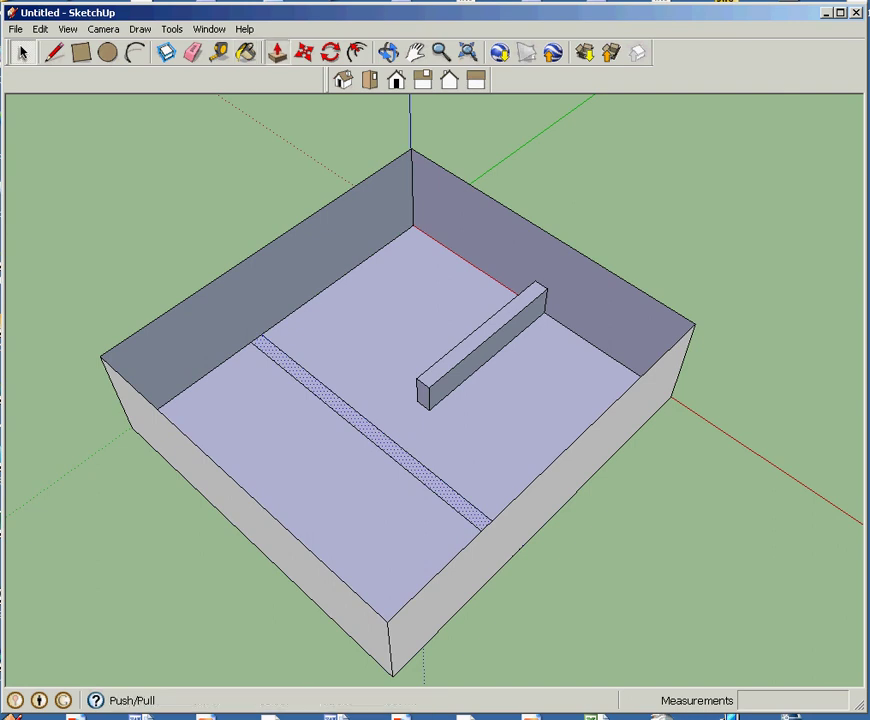
left_click(277, 52)
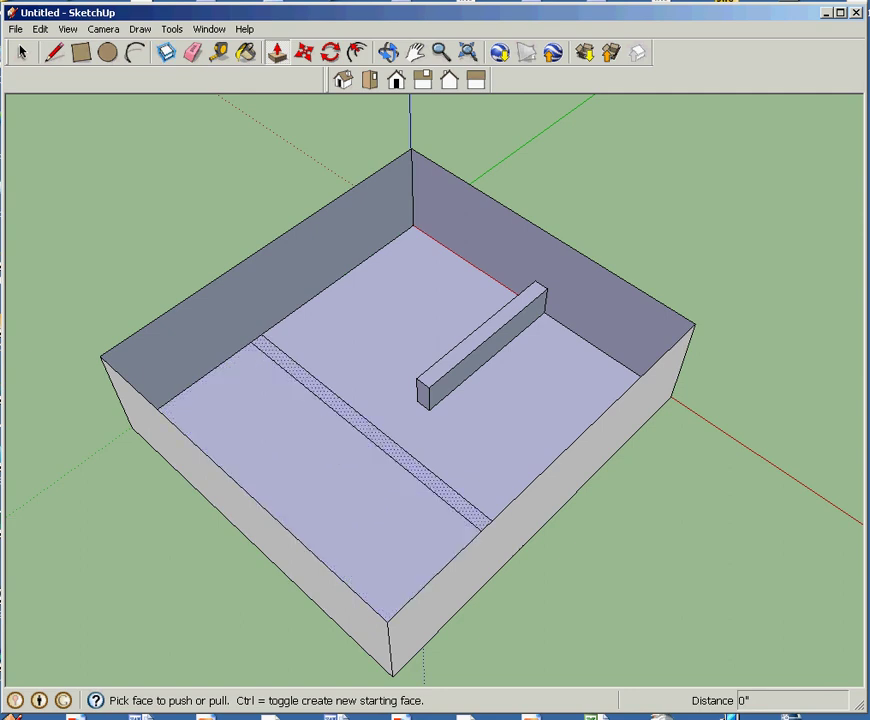
left_click(409, 471)
left_click(409, 471)
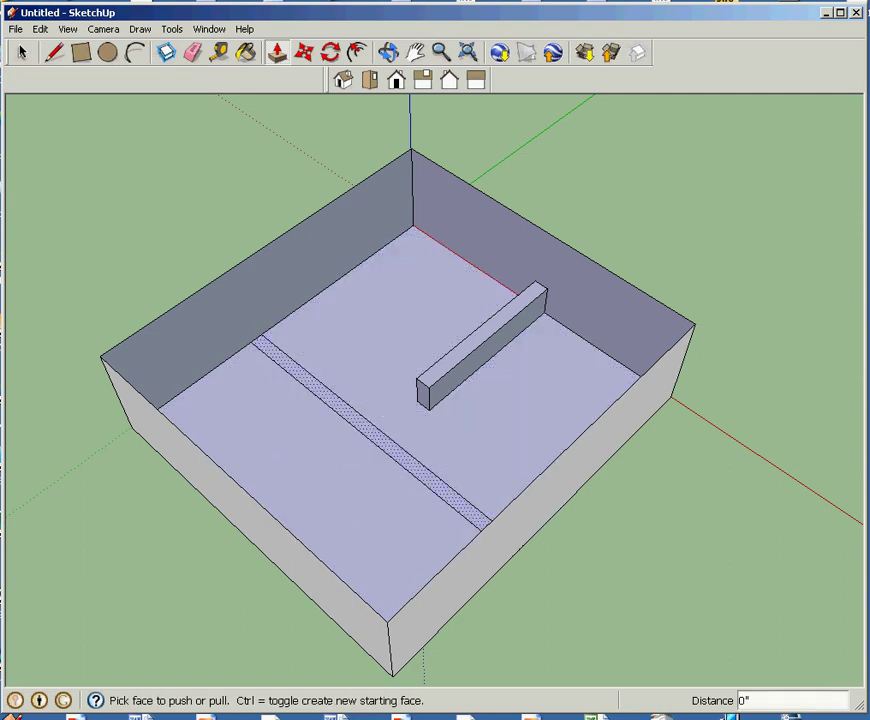
left_click(385, 440)
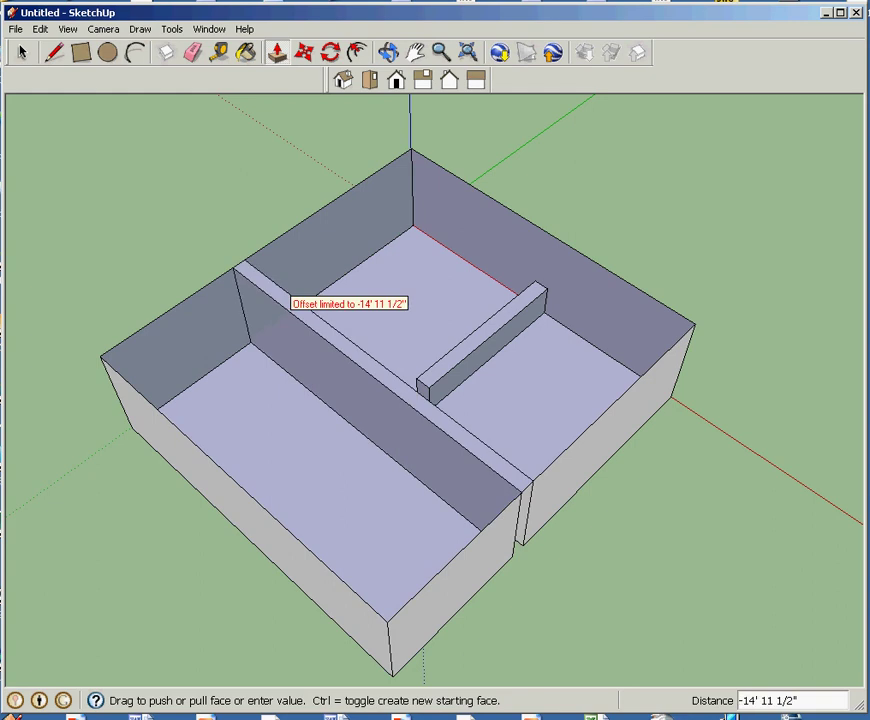
left_click(277, 280)
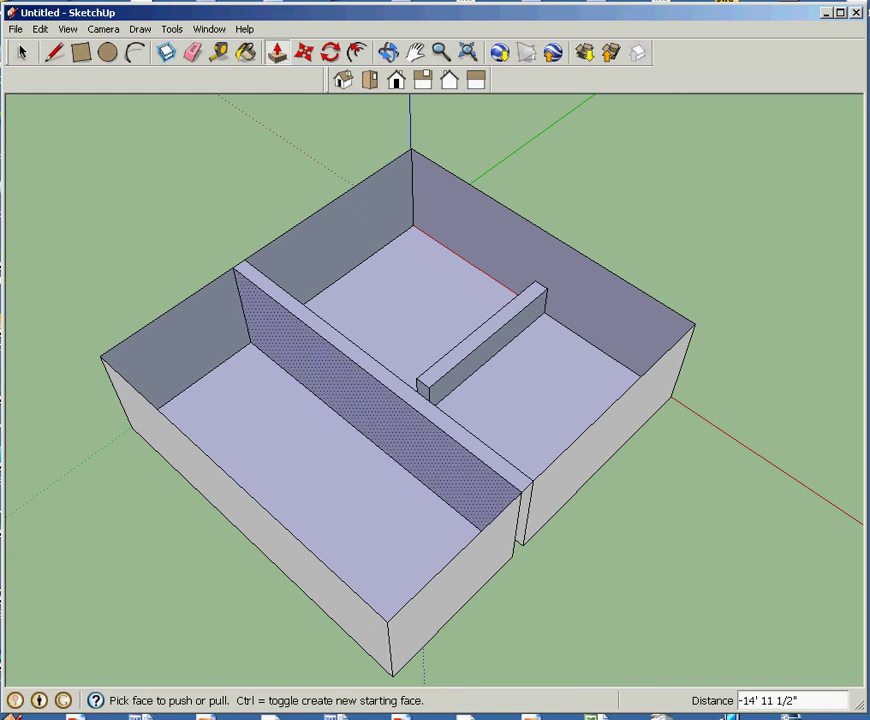
key("space")
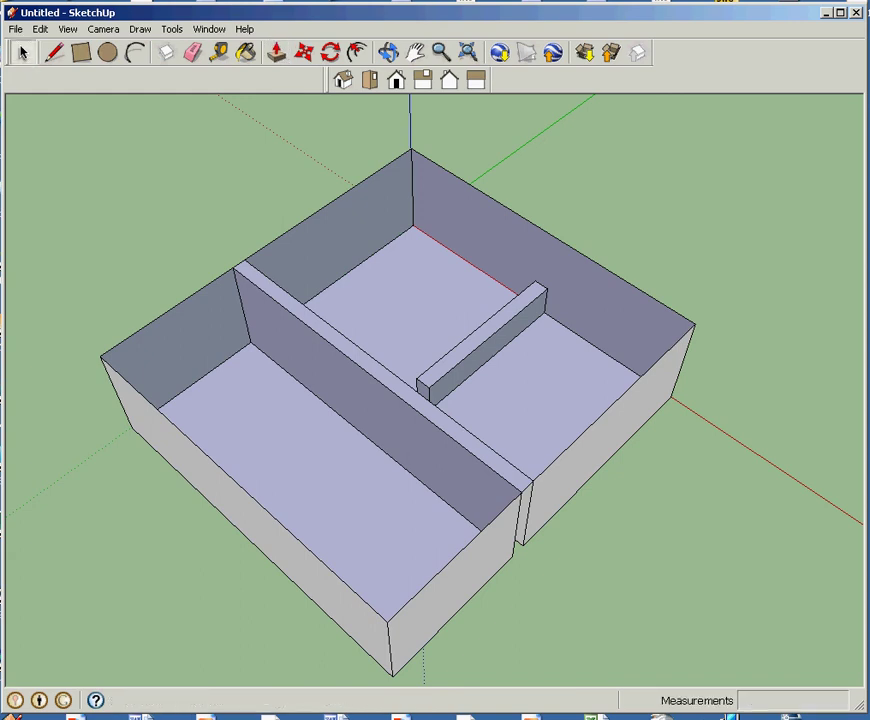